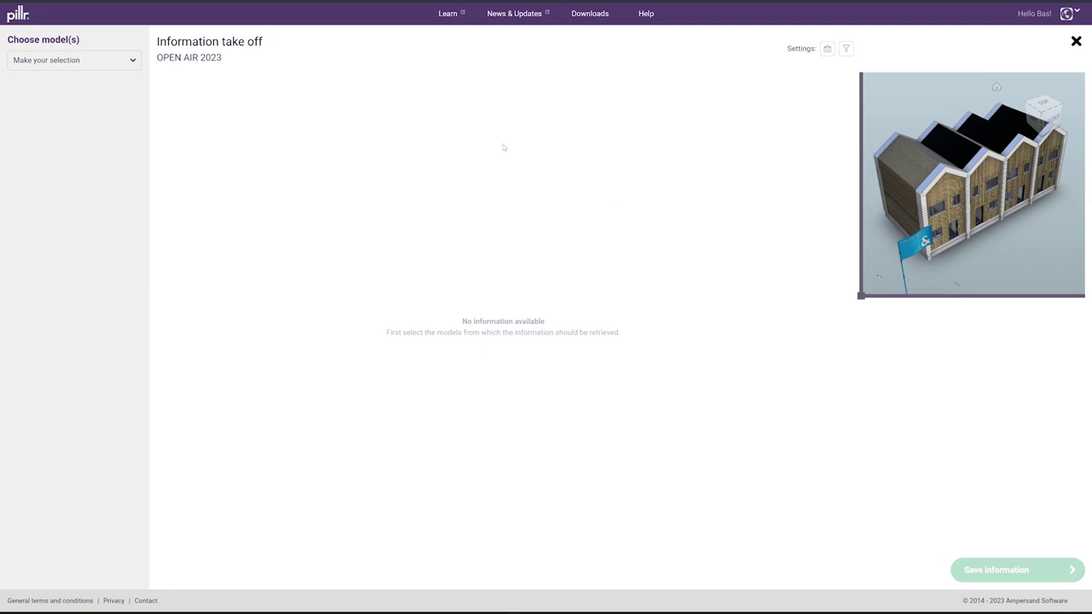
- Choose Demo-model_Revit_2023-FINAL.ifc as the model for the information take off
click(97, 63)
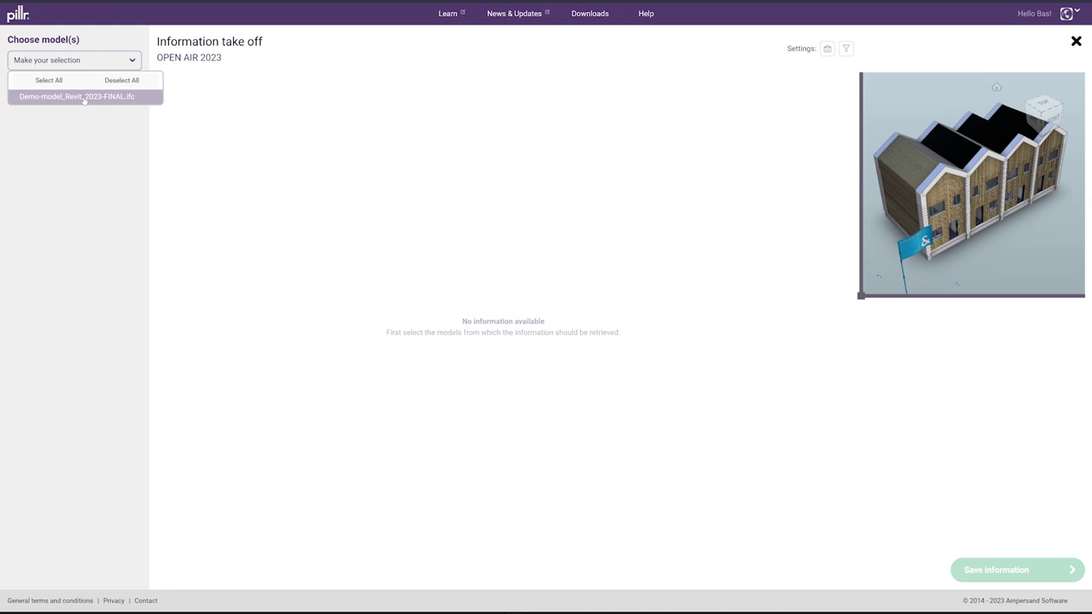
click(85, 99)
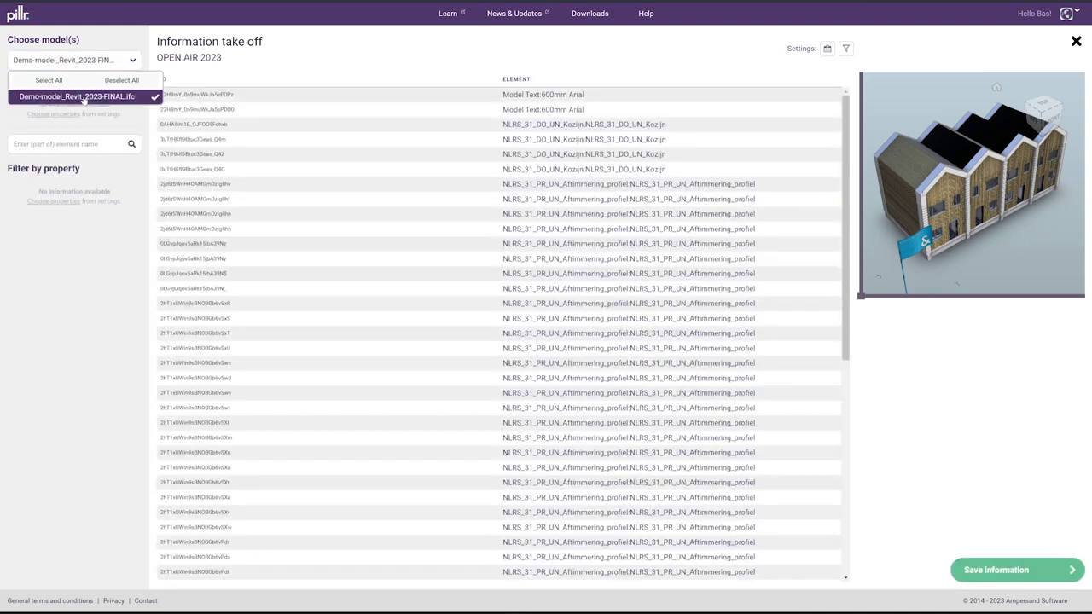
click(271, 73)
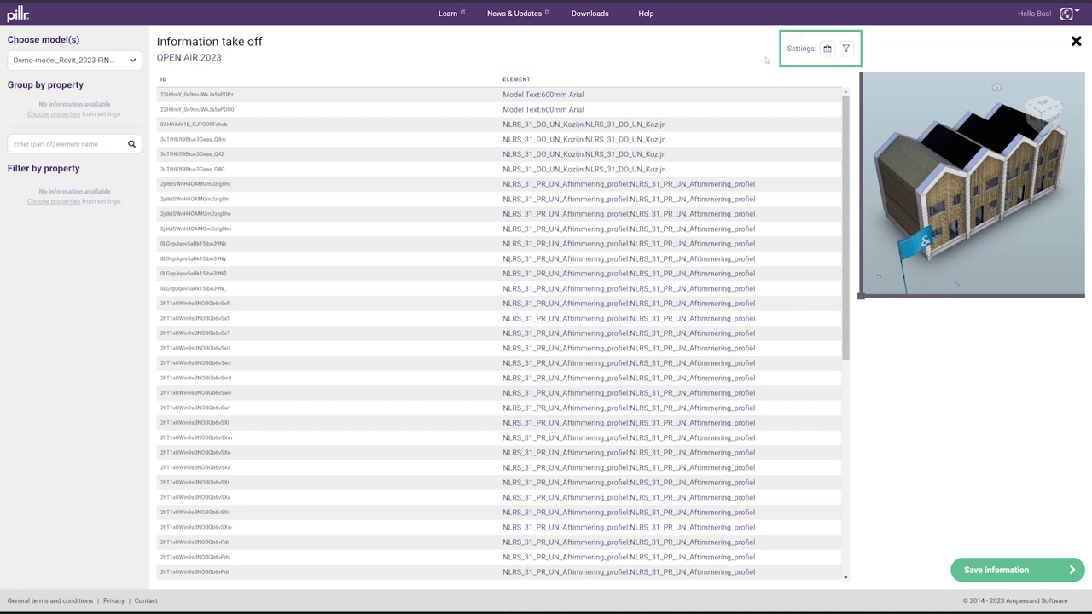
- Add the BaseQuantities properties Depth, GrossArea, GrossCeilingArea, GrossFloorArea, GrossFootprintArea, Height, Length, NetArea, NetFloorArea and NetVolume to the selected properties
click(826, 48)
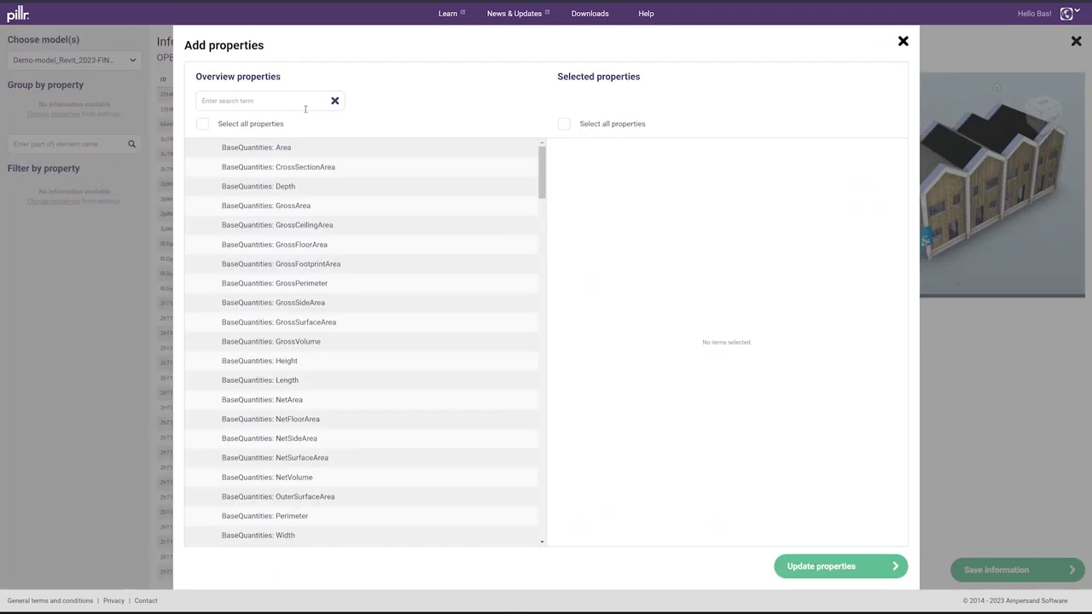
click(202, 186)
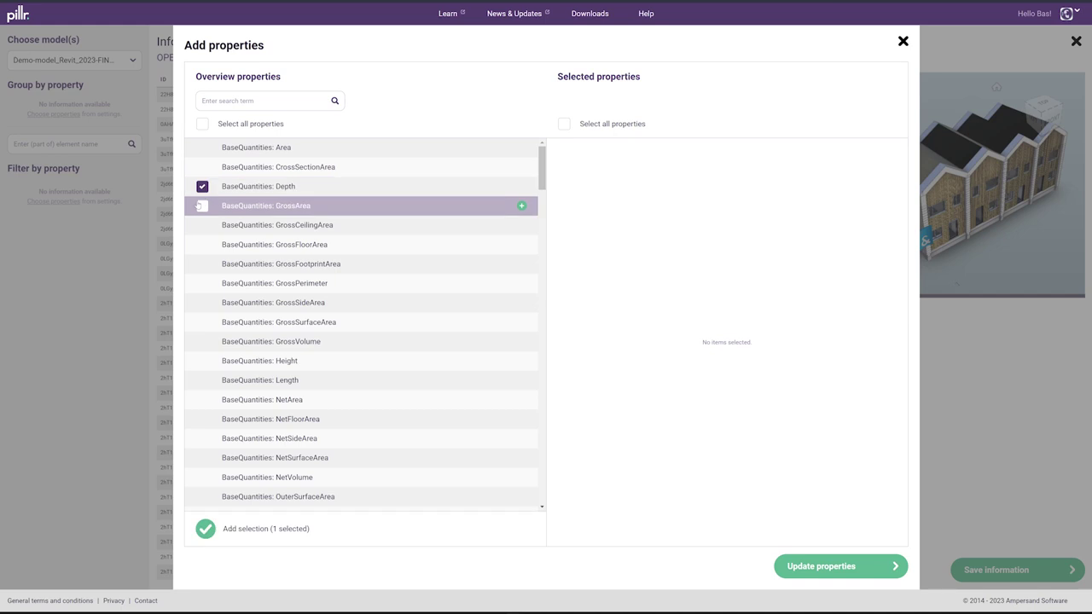
click(201, 205)
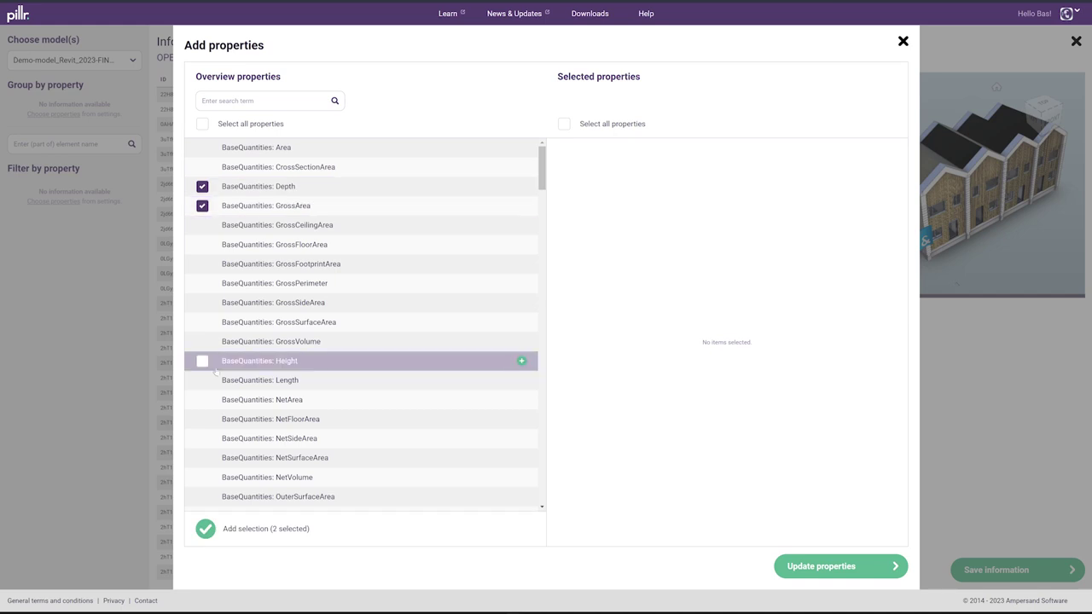
click(202, 360)
click(202, 379)
click(202, 399)
click(202, 419)
click(202, 477)
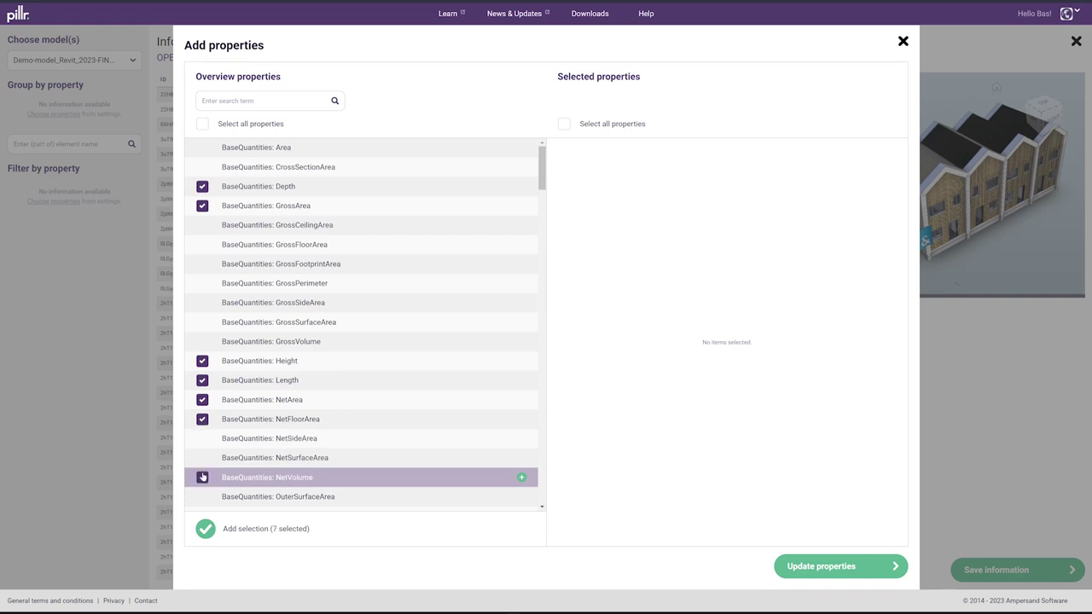
click(202, 244)
double_click(205, 264)
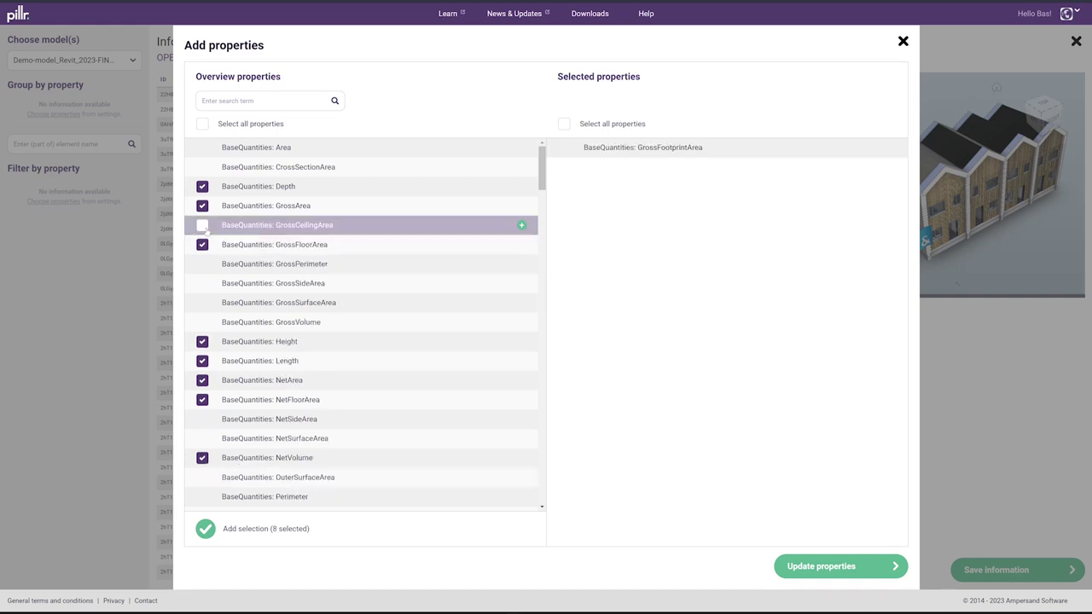
click(202, 225)
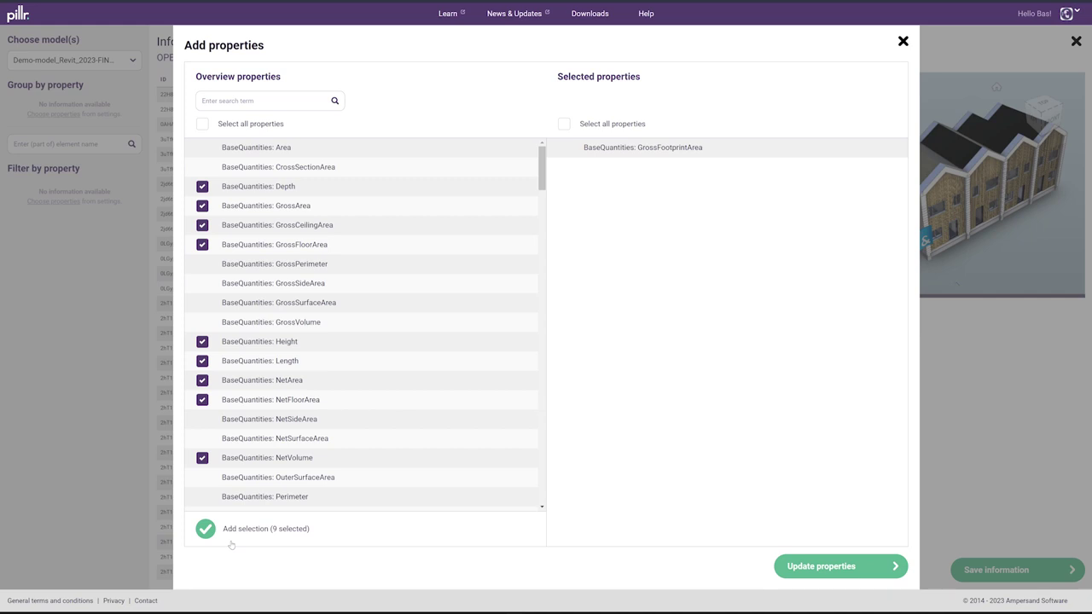
click(233, 534)
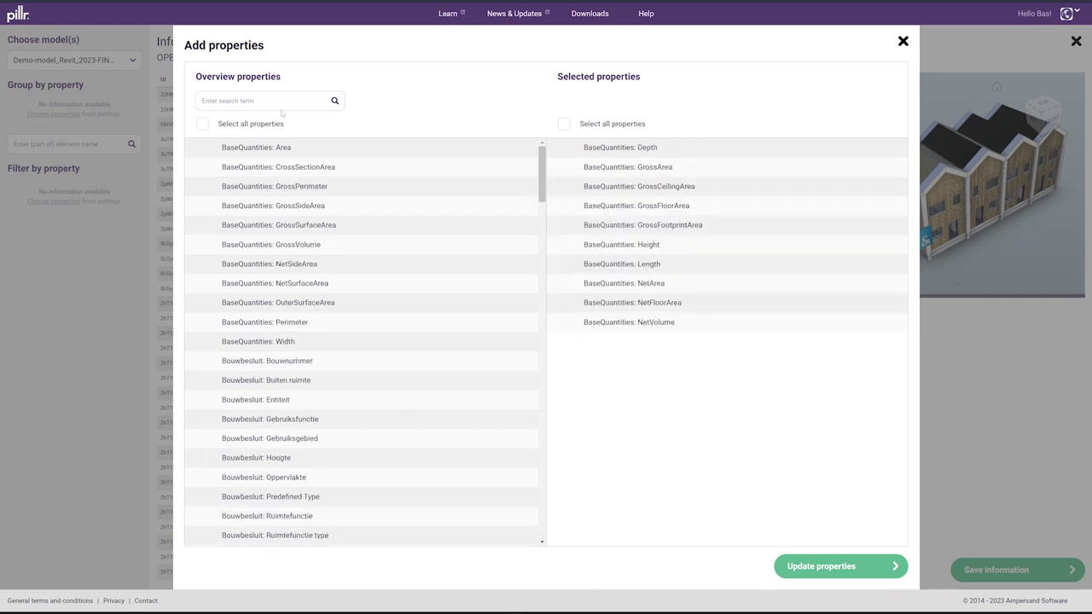
- Search the properties for "refe" and add Classification: NL-SfB tabel 1: Reference to the selection
text(refe)
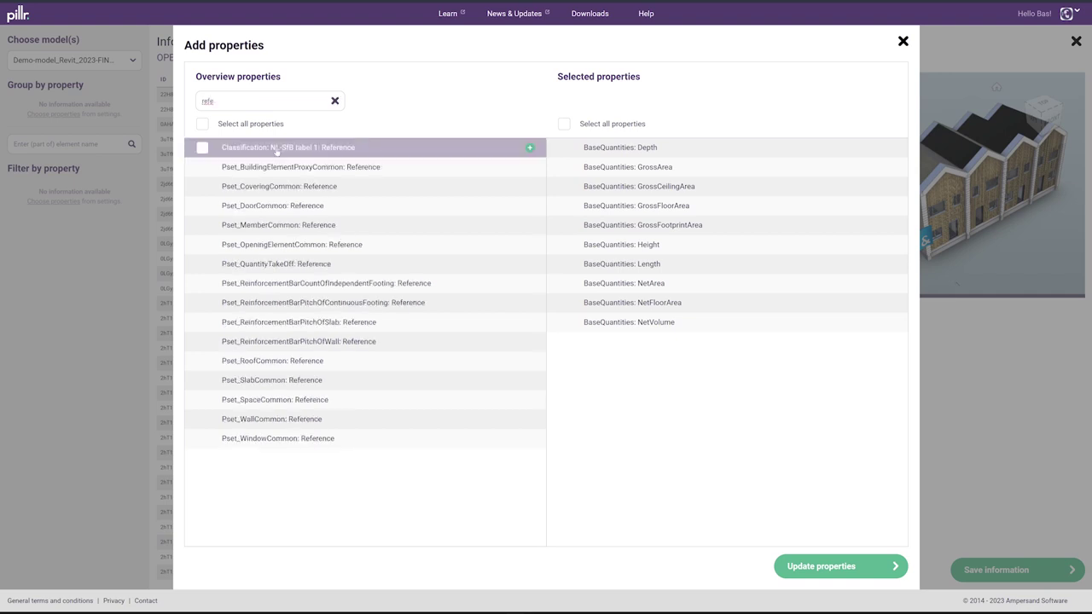
click(279, 148)
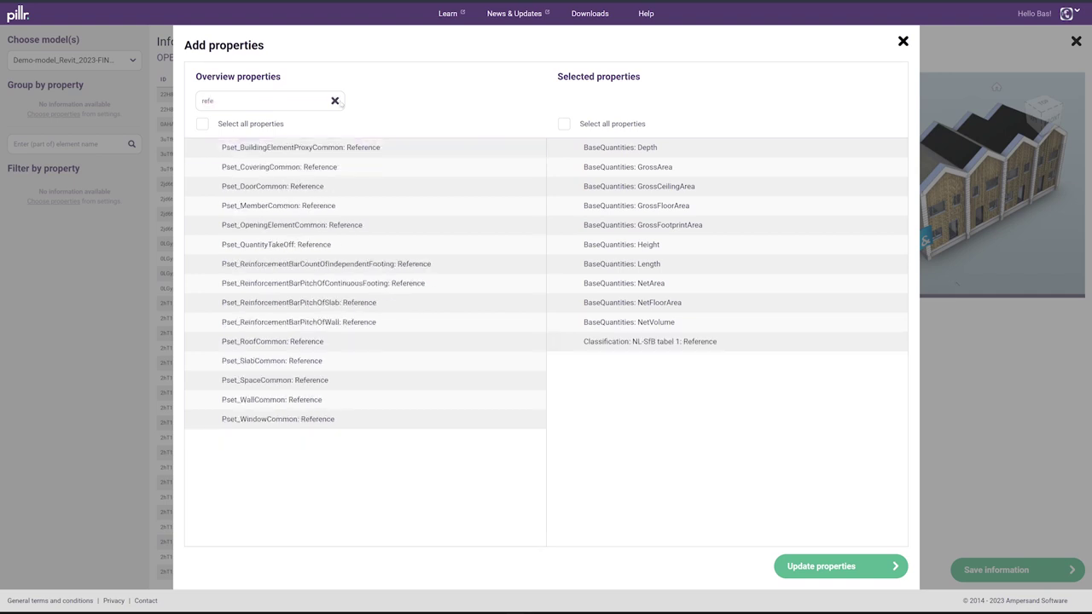
click(335, 101)
- Search for "bouw" and add Bouwbesluit Hoogte, Oppervlakte, Predefined Type, Ruimtefunctie, Ruimtefunctie type and Ruimtenaam, plus BriefBuilder: Bouwlaag
text(bouw)
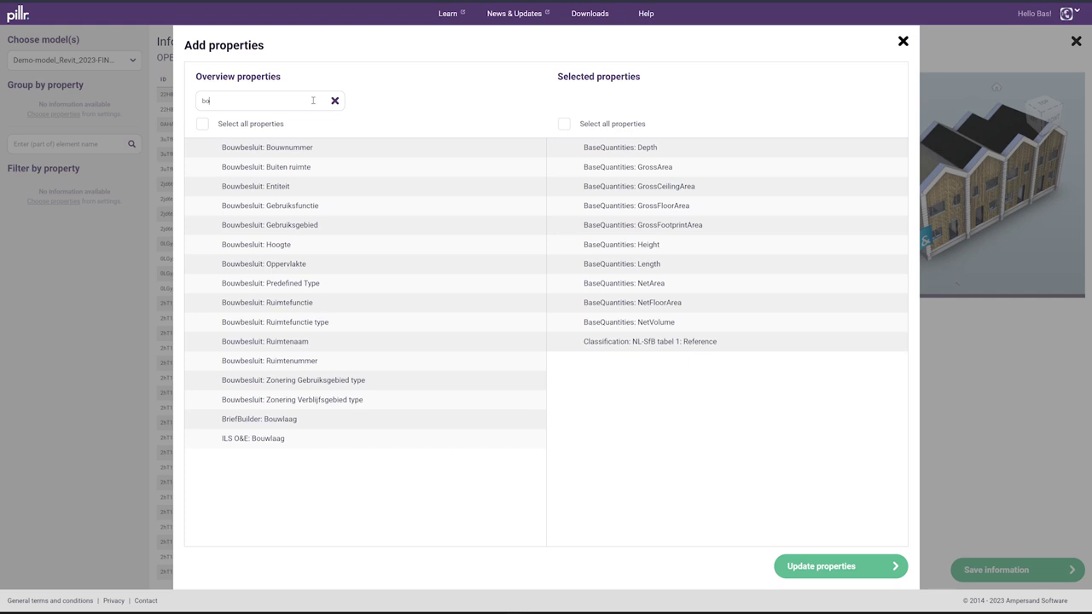
click(288, 244)
click(288, 244)
click(288, 245)
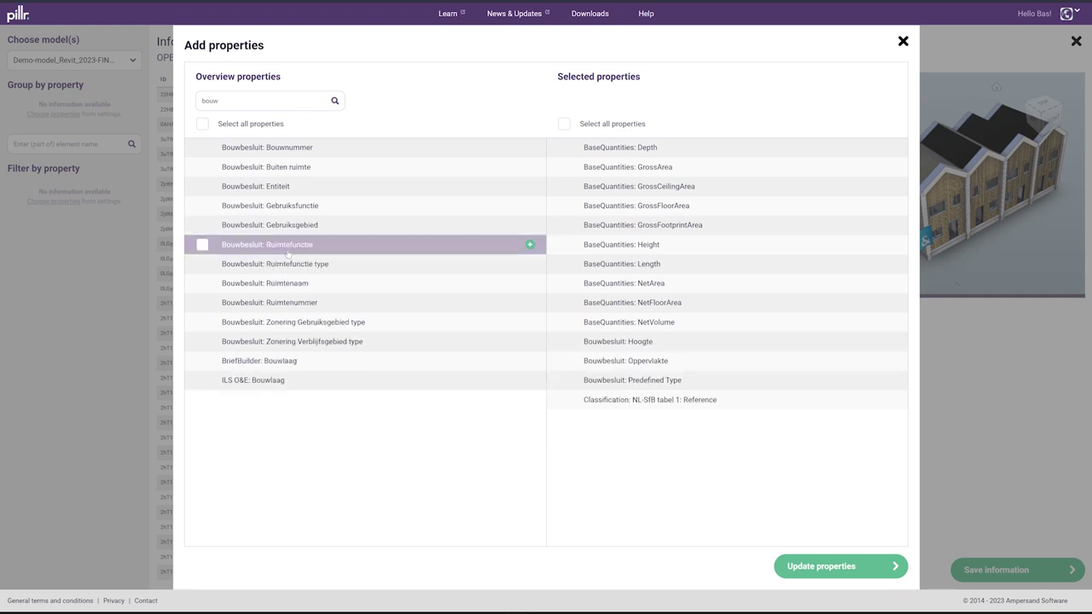
click(289, 249)
click(288, 249)
click(288, 249)
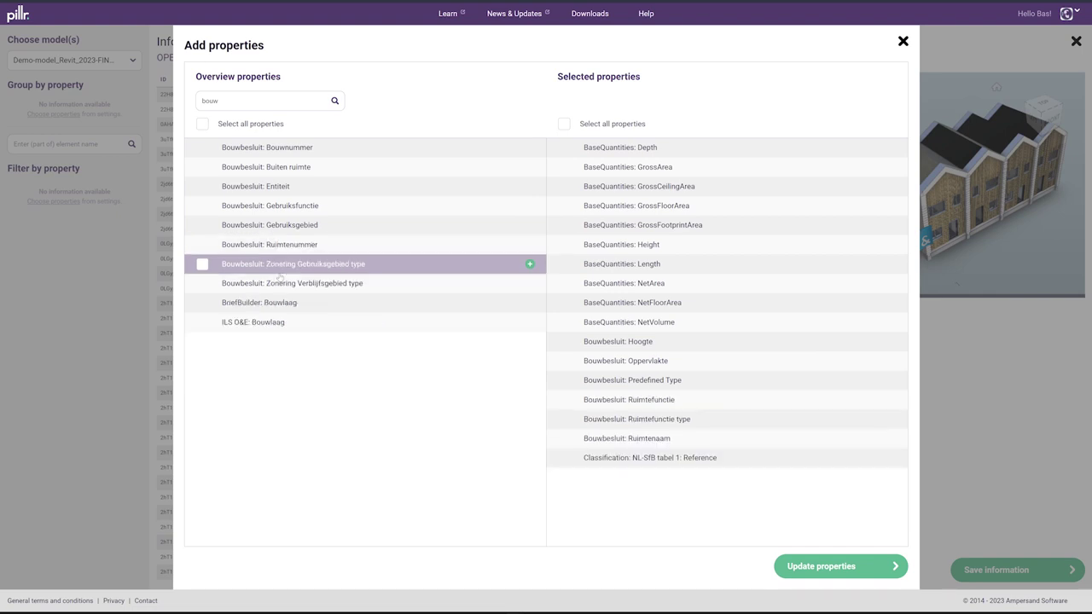
click(282, 302)
- Search for "ils", add ILS O&E Bouwlaag, Codering NL-SfB (IFC Type), Dragend, Entiteit and Predefined Type, and update the take-off properties
key(ctrl+a)
text(ils)
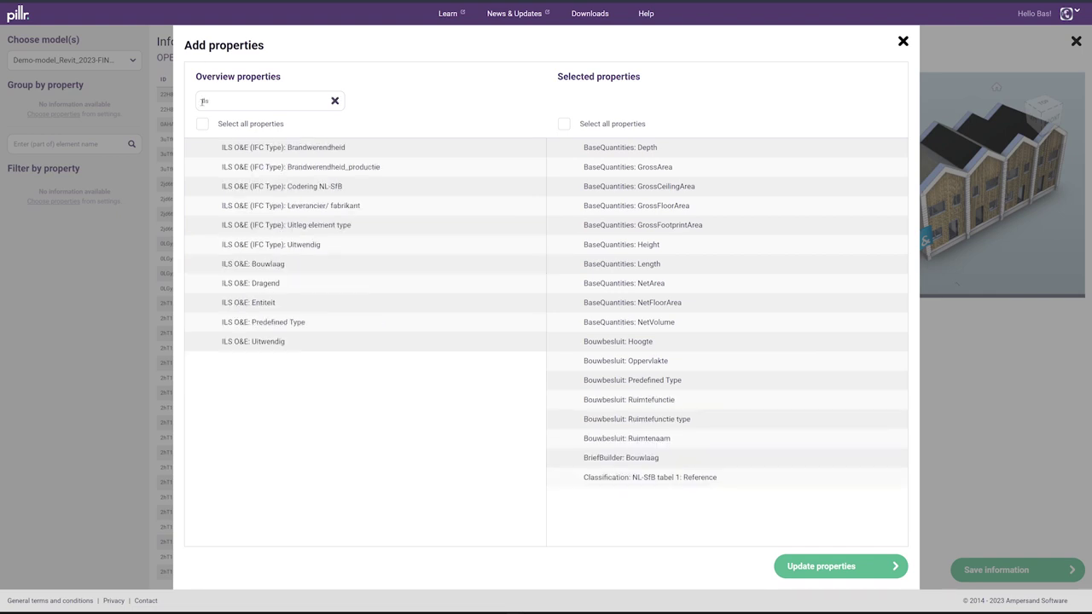
click(304, 269)
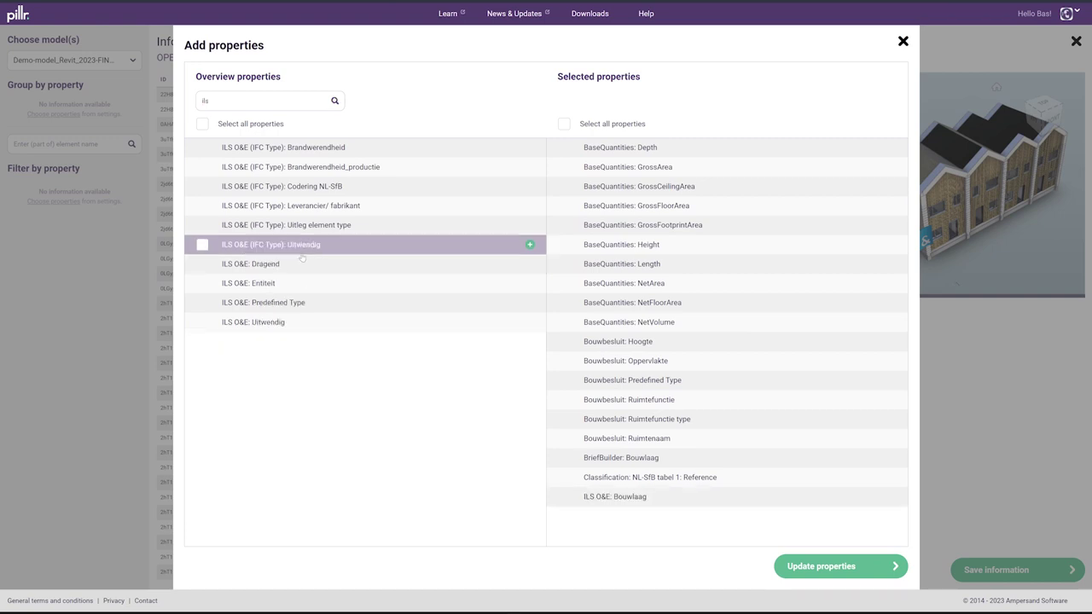
click(316, 188)
click(277, 248)
click(276, 249)
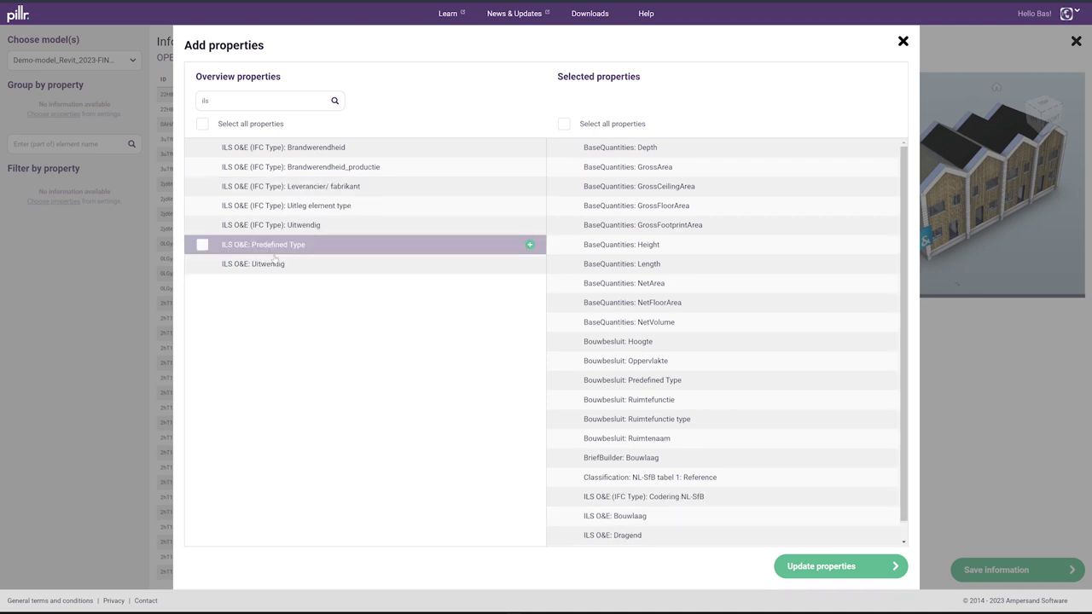
click(836, 566)
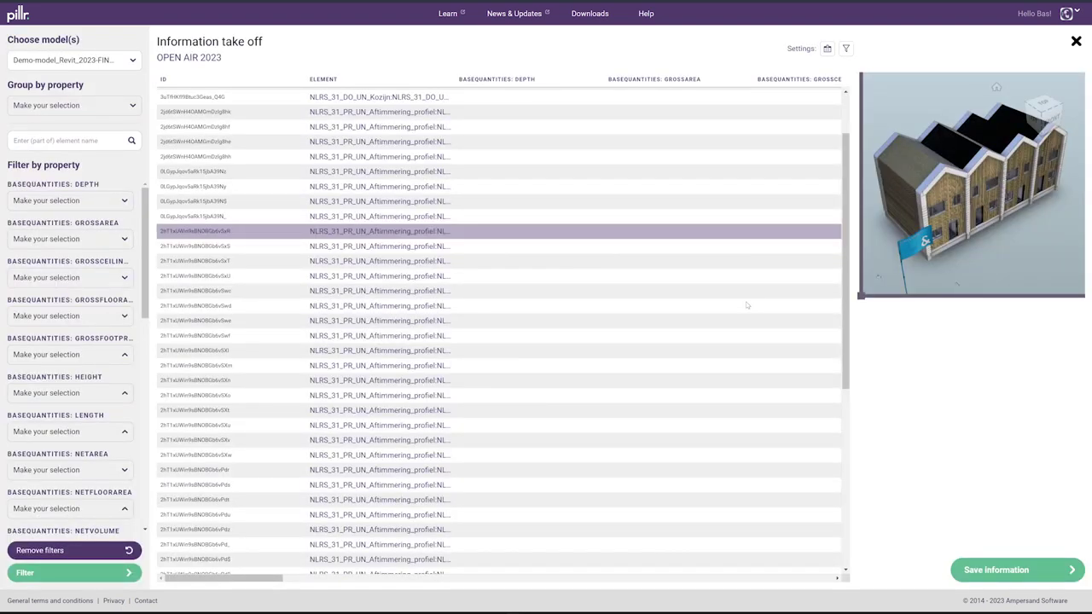
- Group the listed elements by the property Classification: NL-SfB tabel 1: Reference
scroll(278, 560, right, 3)
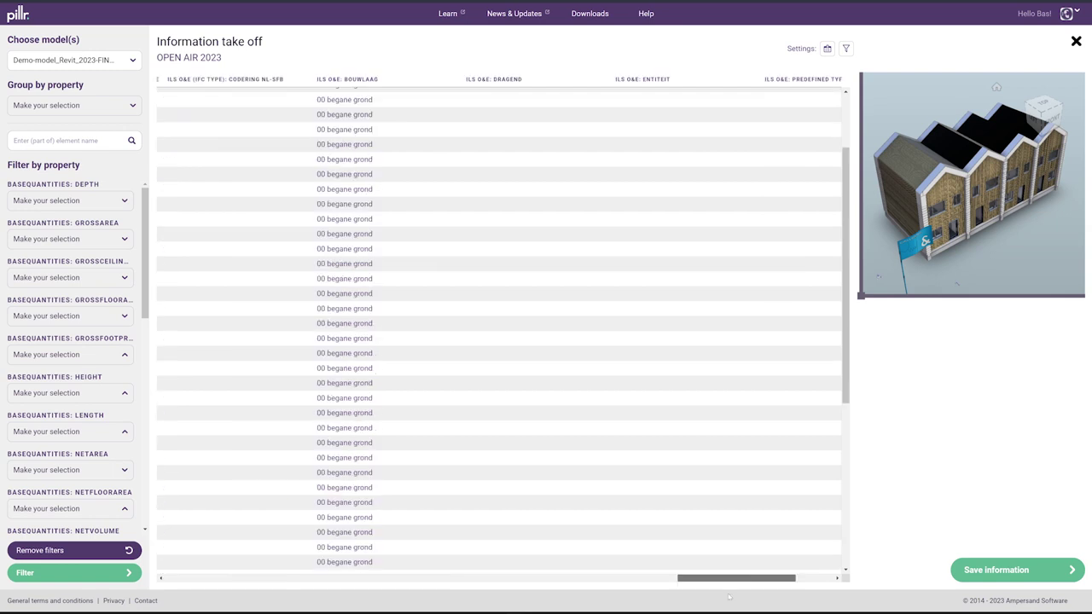
scroll(279, 559, left, 3)
scroll(219, 403, down, 3)
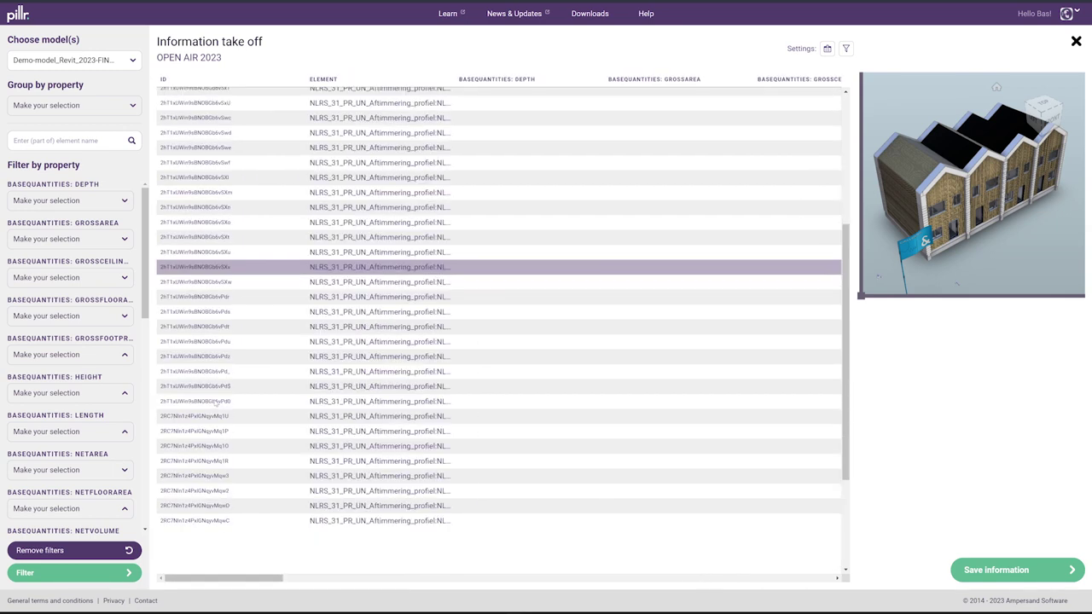
scroll(217, 405, down, 3)
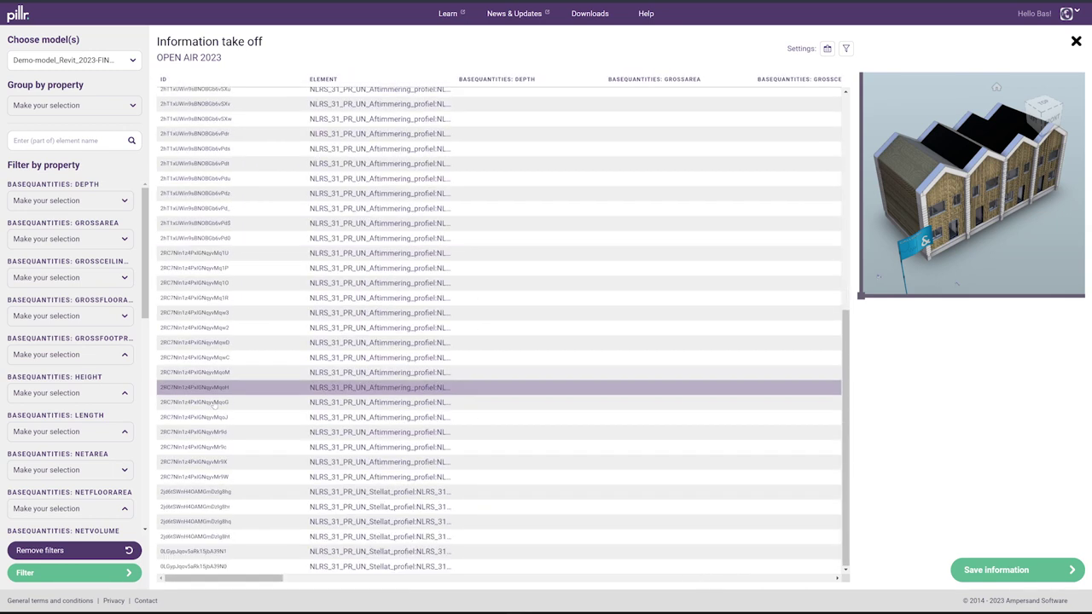
scroll(213, 407, down, 3)
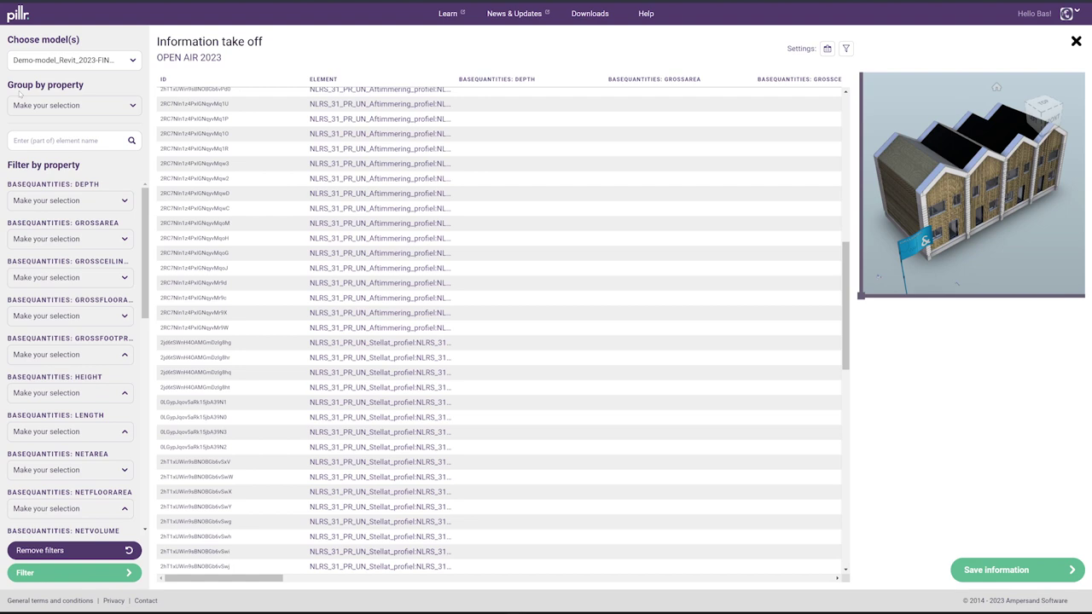
click(72, 111)
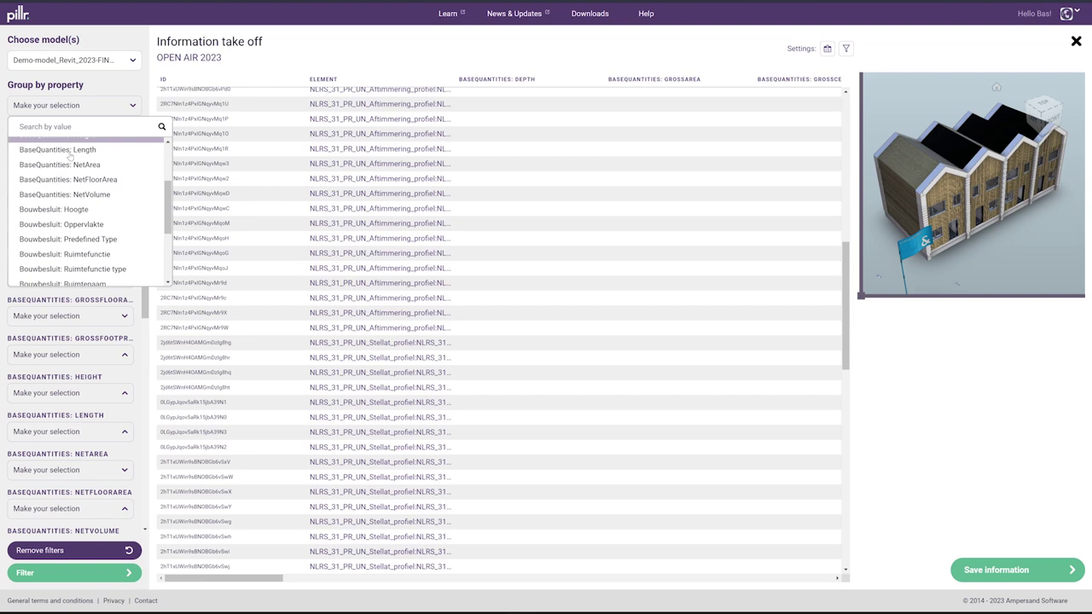
click(70, 151)
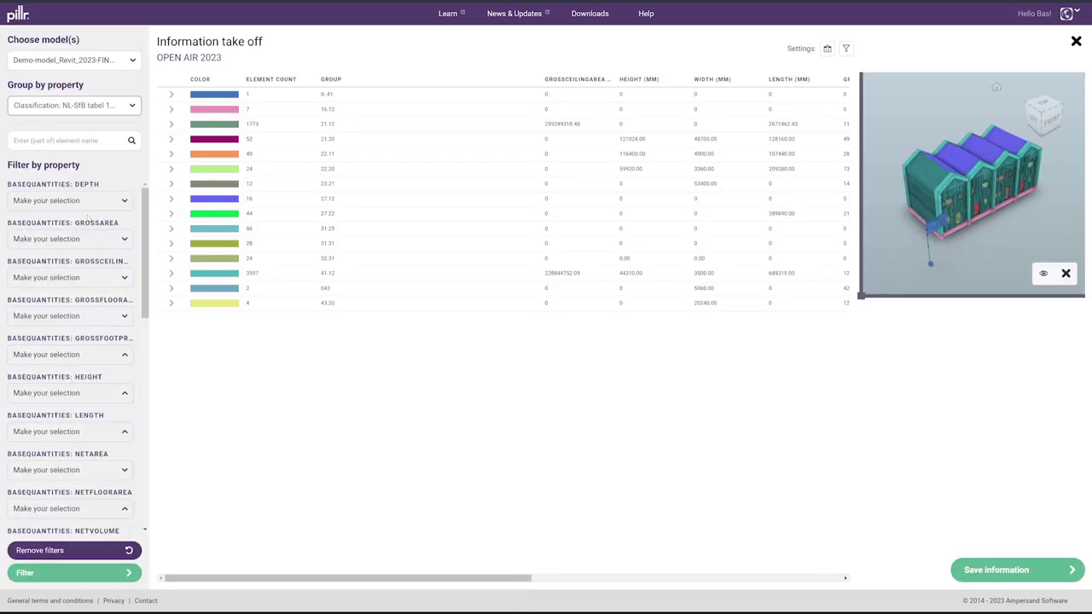
click(193, 228)
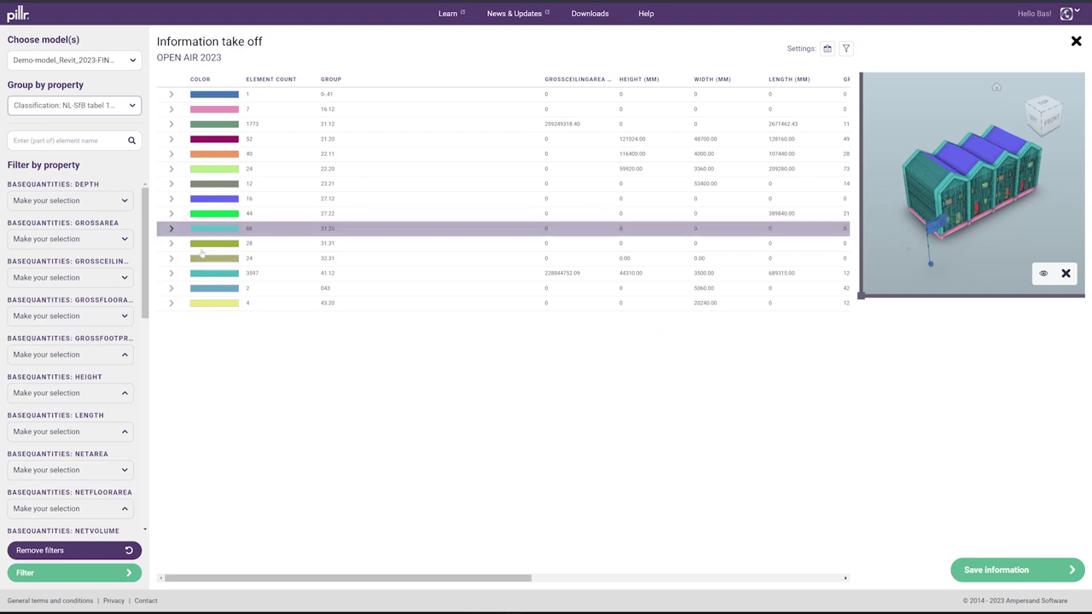
click(341, 96)
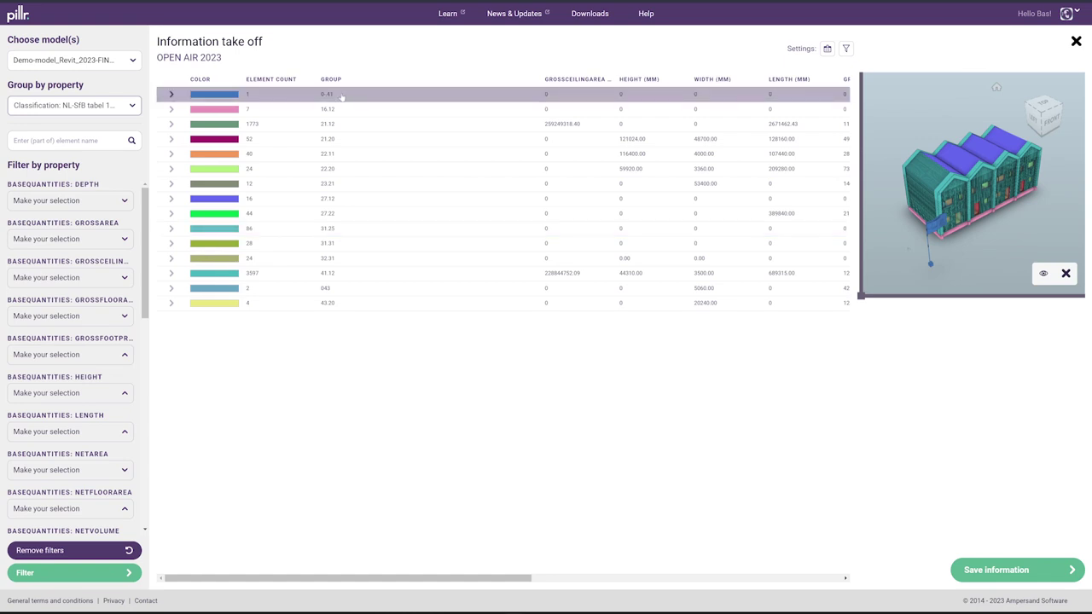
click(330, 200)
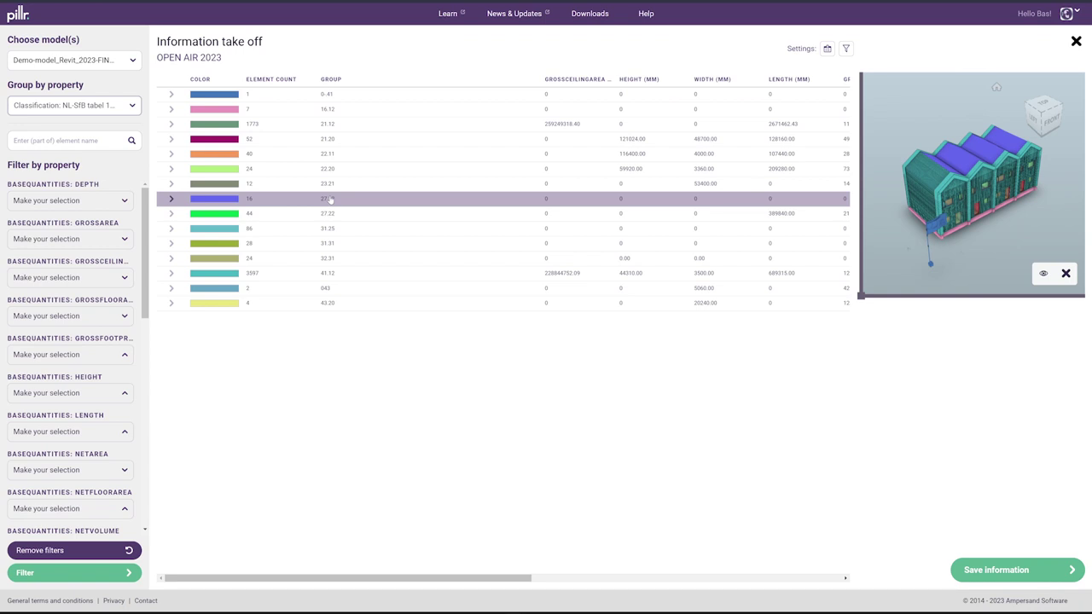
- Filter the grouped elements on ILS O&E: Bouwlaag with the value 00 begane grond
drag(150, 241, 141, 385)
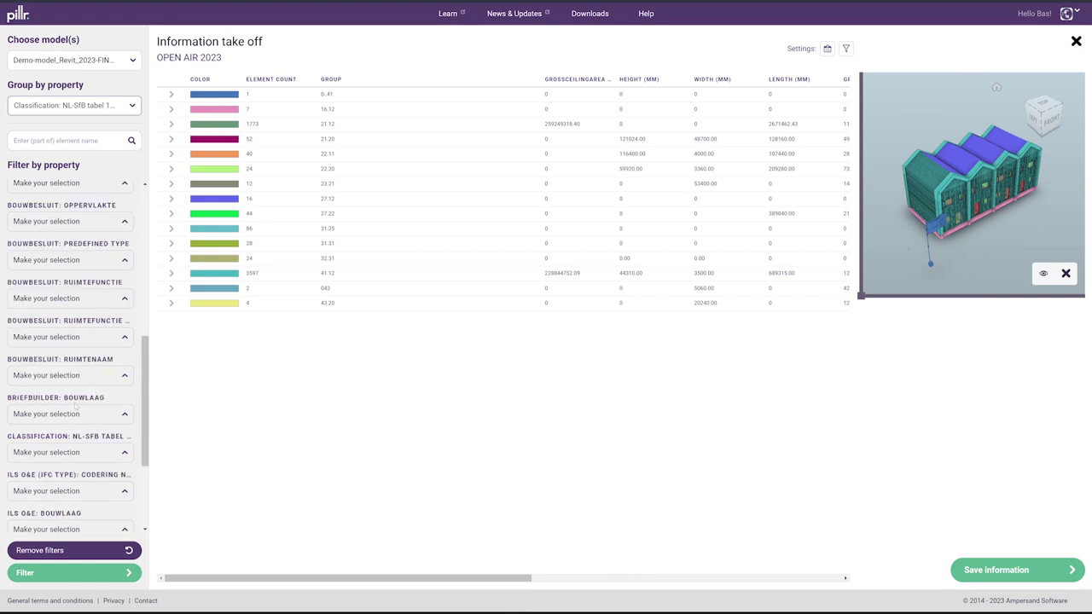
click(76, 413)
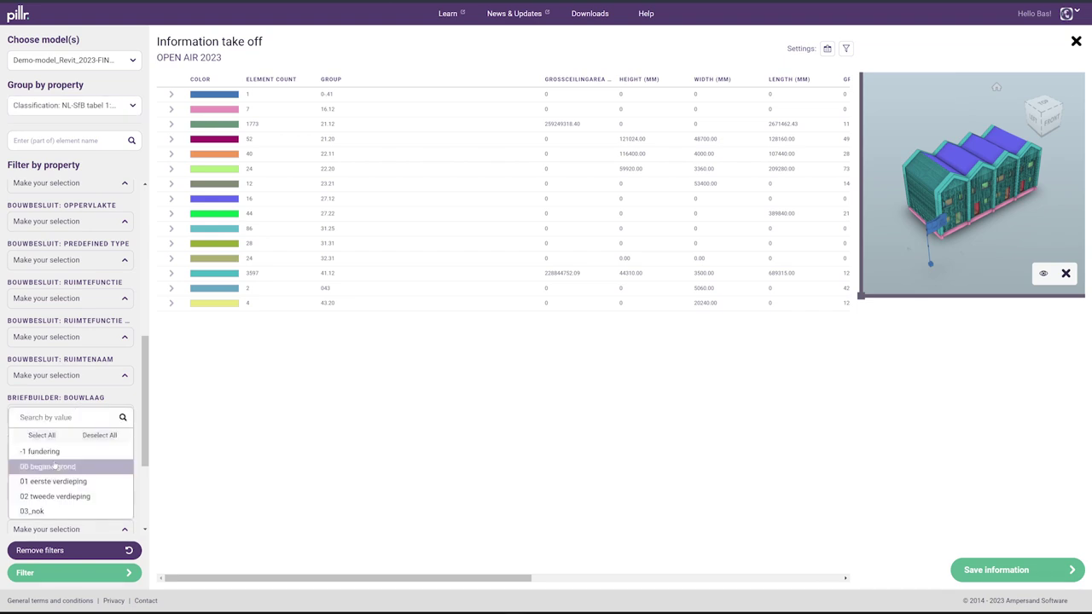
click(55, 466)
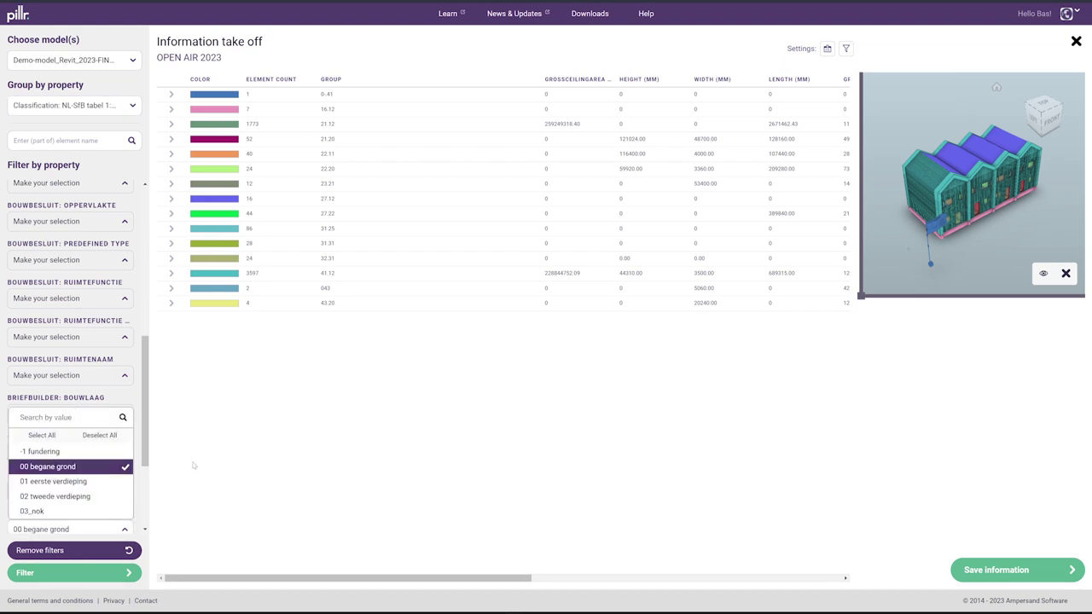
click(253, 475)
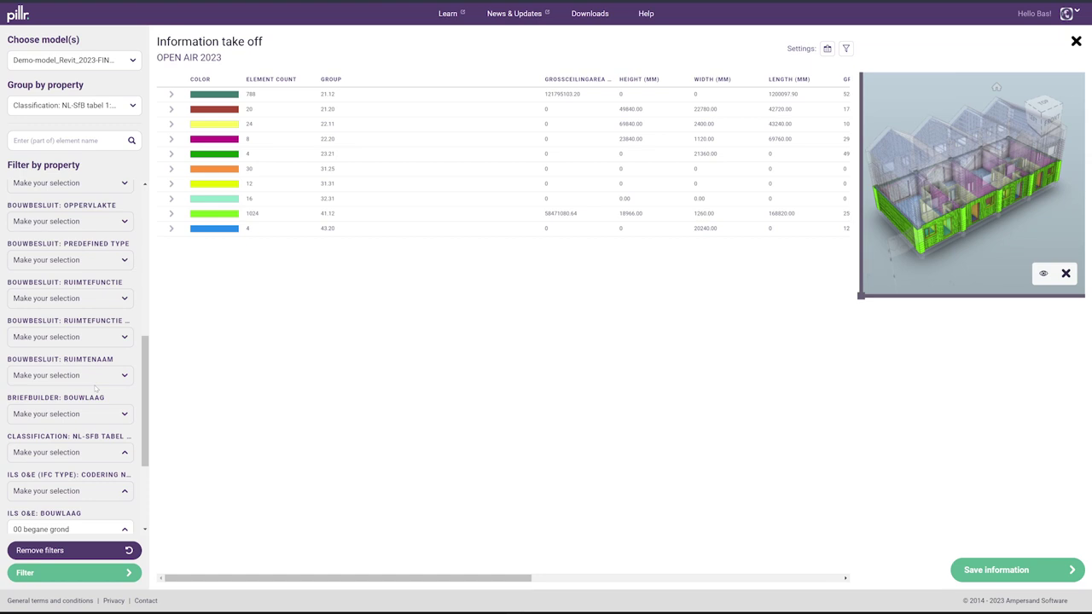
- Filter the NL-SfB tabel 1 classification on 21.12, 21.20, 22.11 and 22.20, and expand group 22.20 to list its elements
click(68, 452)
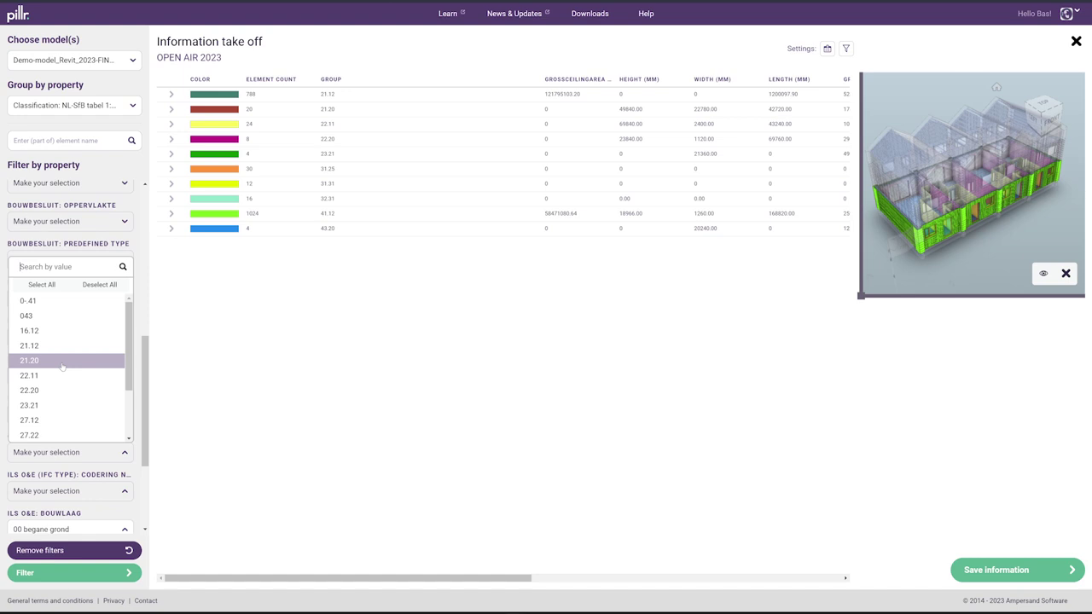
click(357, 288)
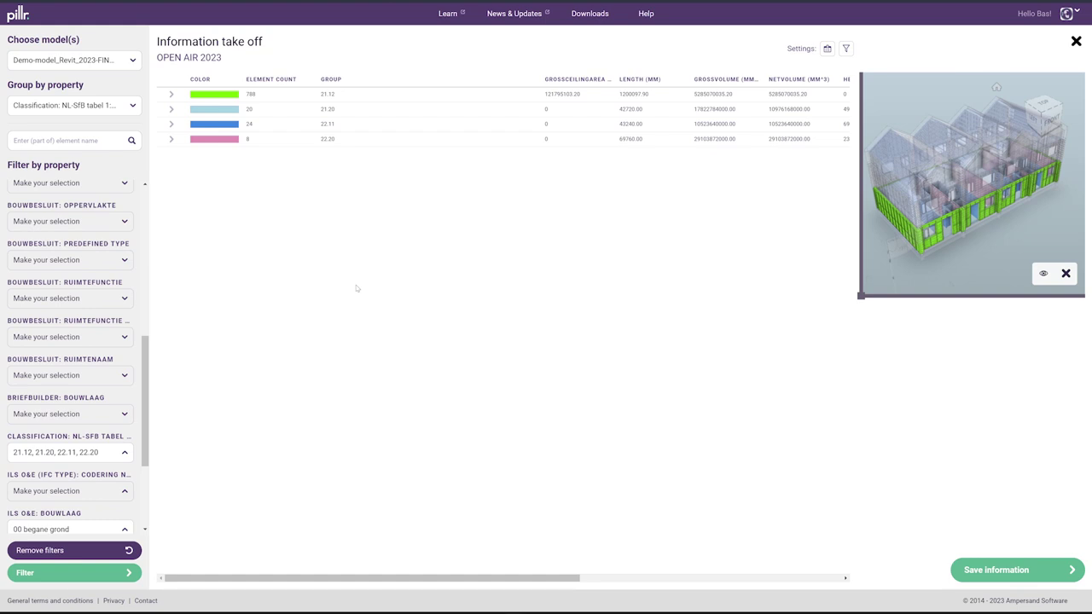
click(172, 139)
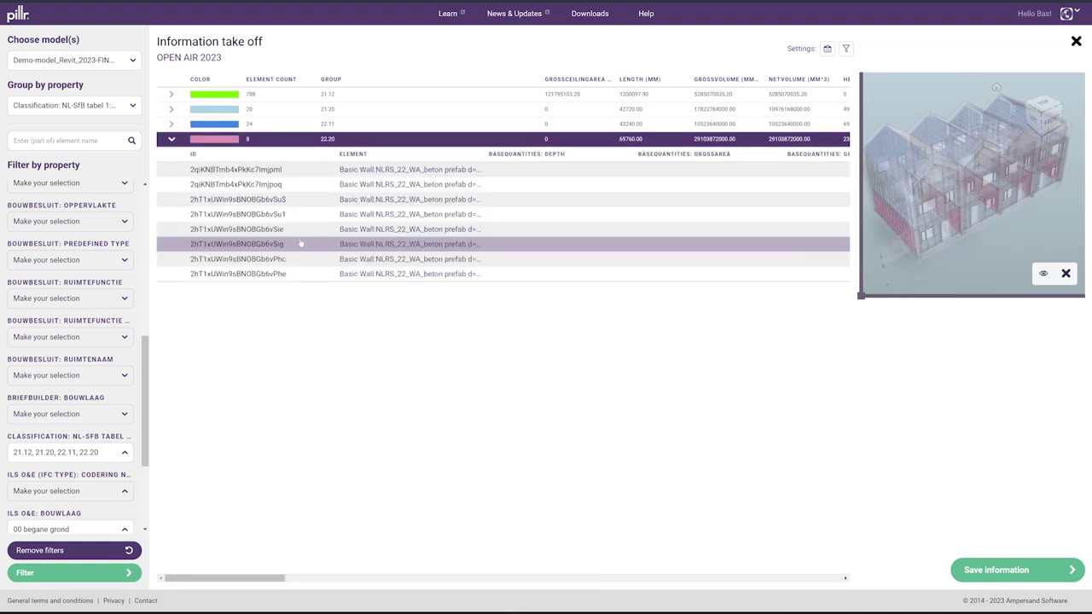
- Enlarge the 3D model preview next to the take-off table
drag(859, 296, 688, 345)
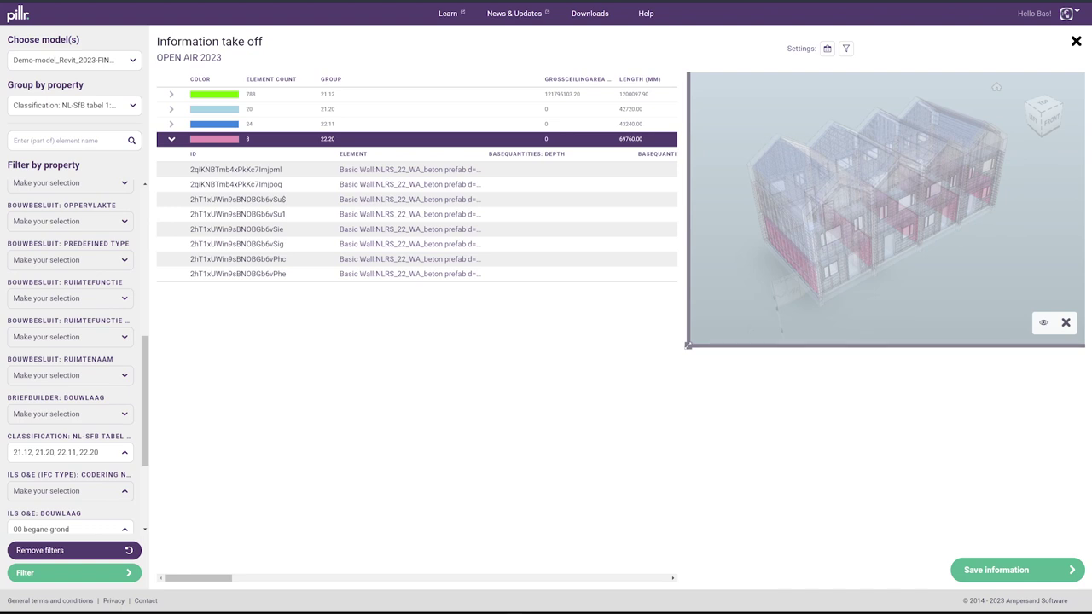
drag(688, 346, 742, 359)
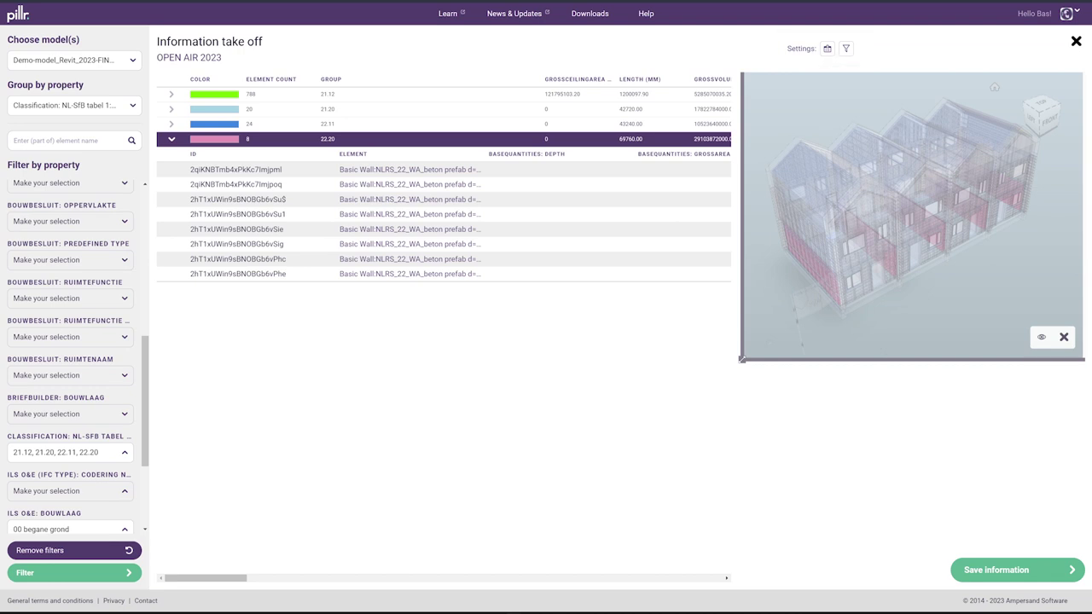
- Save the current filter as "Alle wanden begane grond" including shown properties and property group, and apply it from the saved filters
click(846, 49)
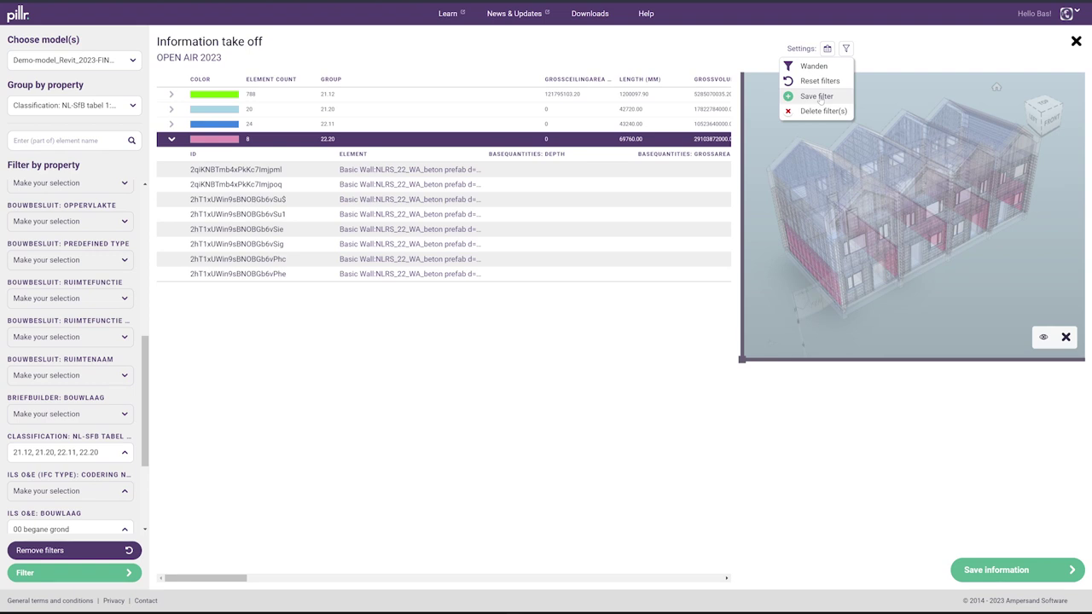
click(816, 96)
text(b)
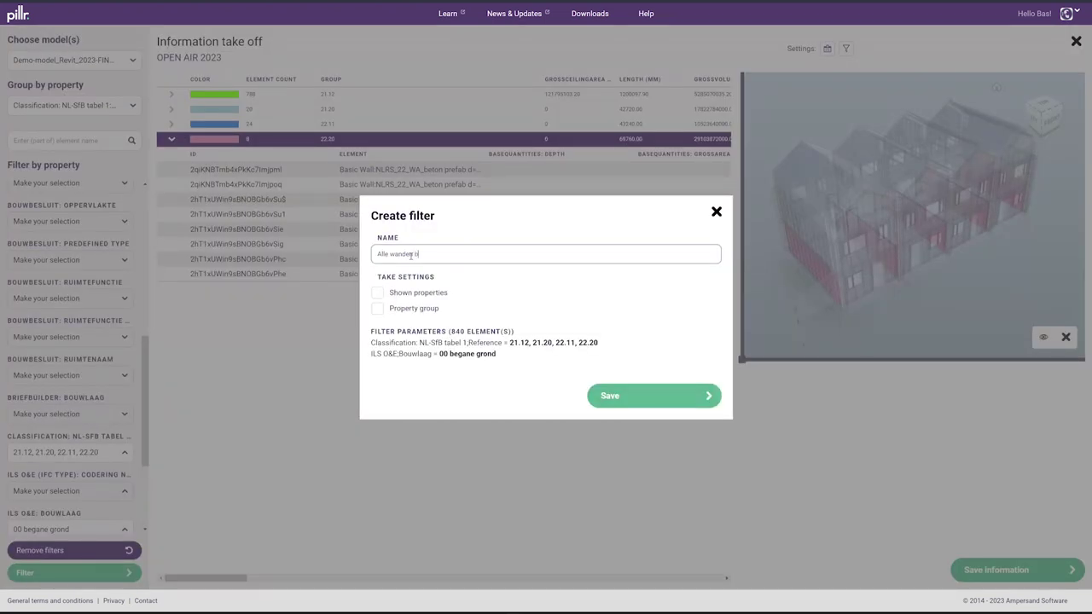
text(egane goron)
key(BackSpace)
key(BackSpace)
key(BackSpace)
key(BackSpace)
text(rond)
click(377, 308)
click(377, 293)
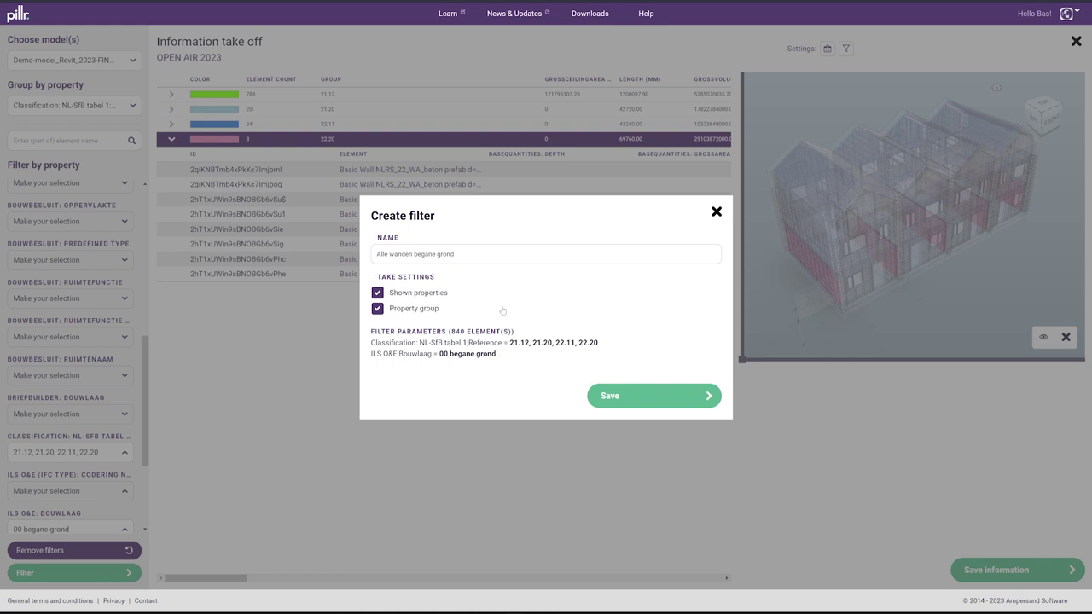
click(642, 396)
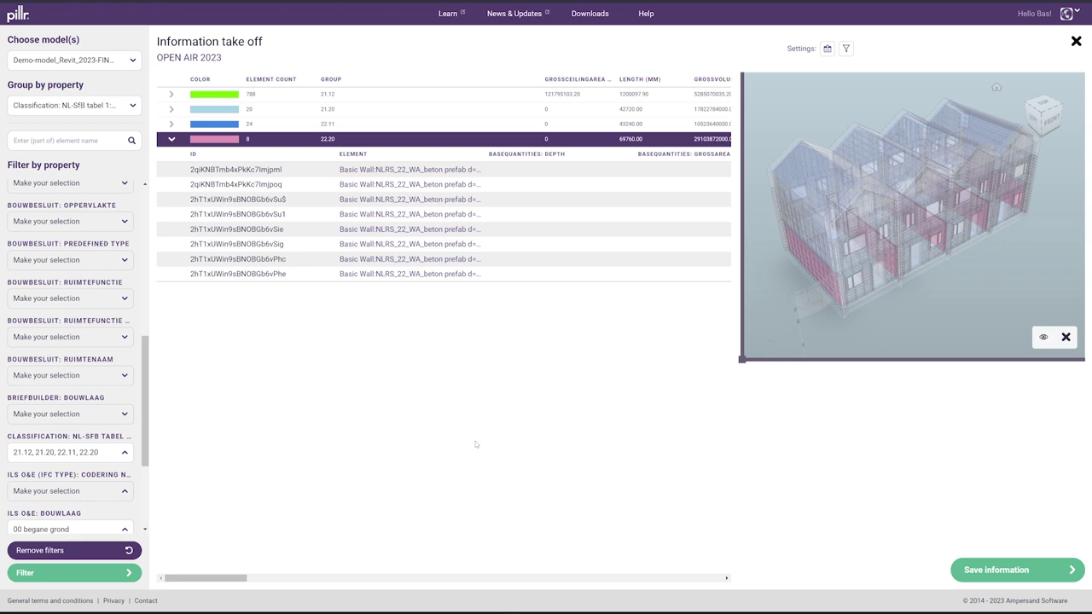
click(845, 49)
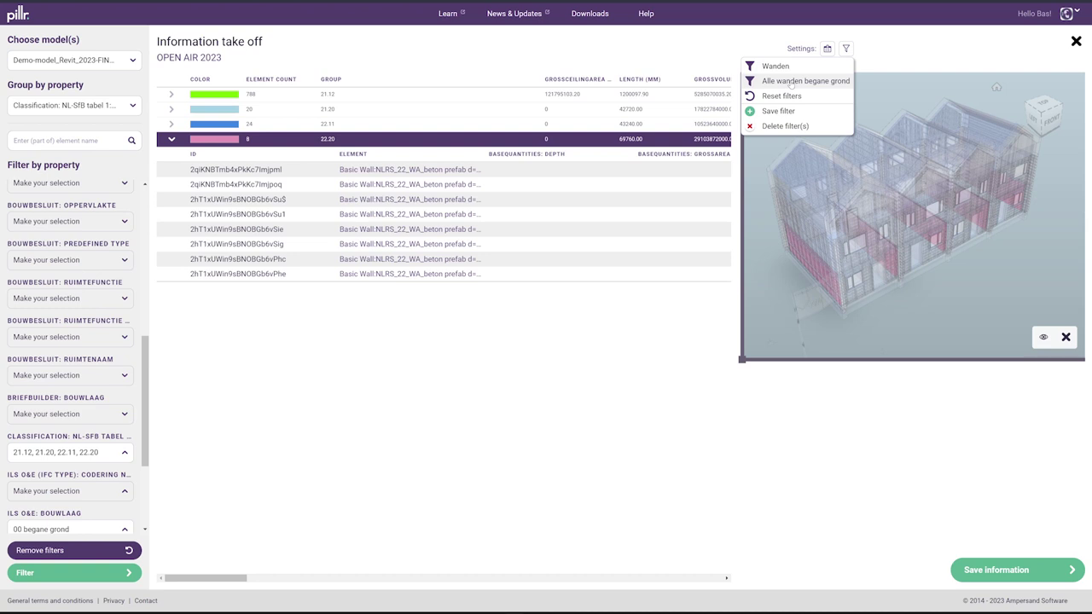
click(792, 82)
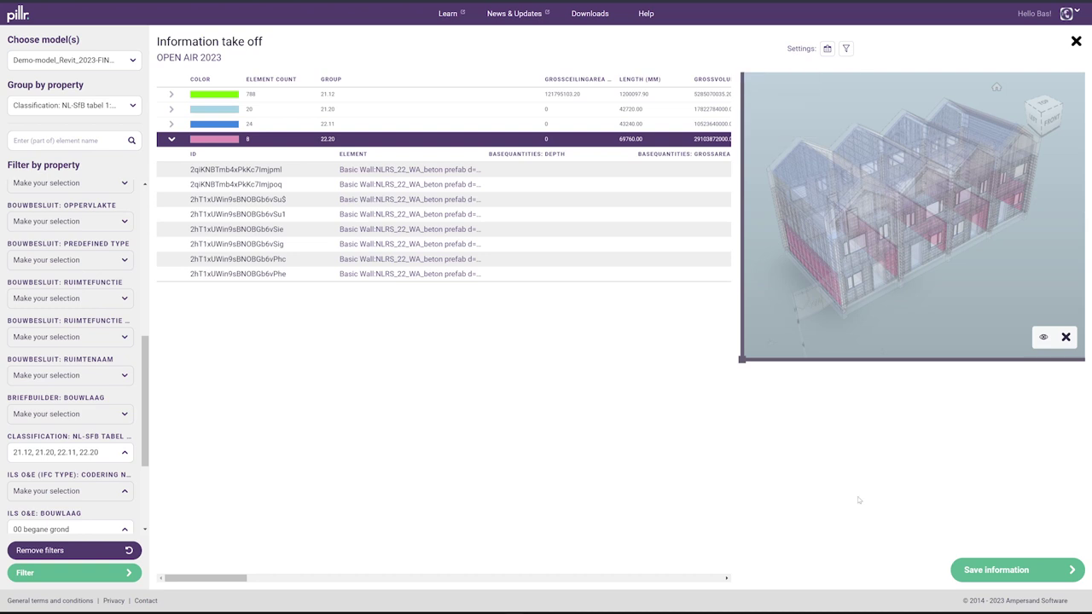
- Set the take-off information to save as Excel, as Pillr document and as view, named begane_grond_alle_wanden
click(1004, 571)
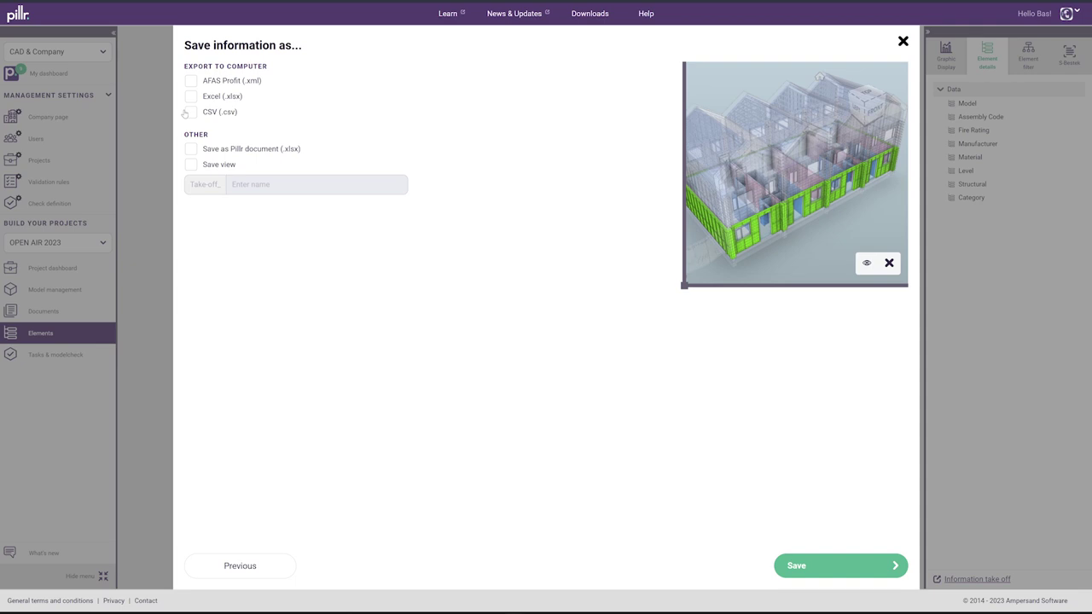
click(191, 149)
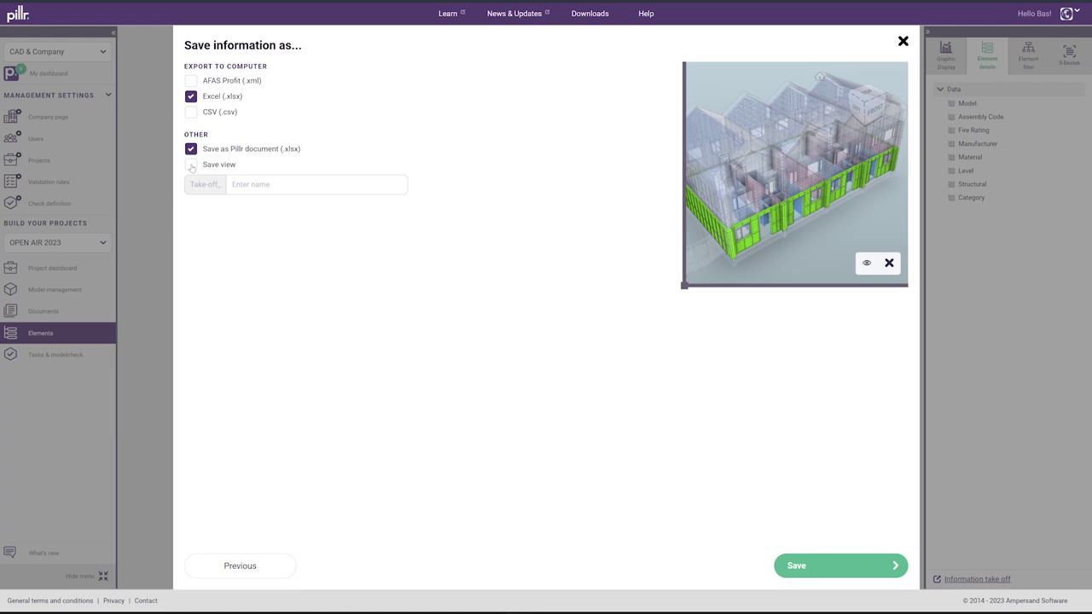
click(191, 165)
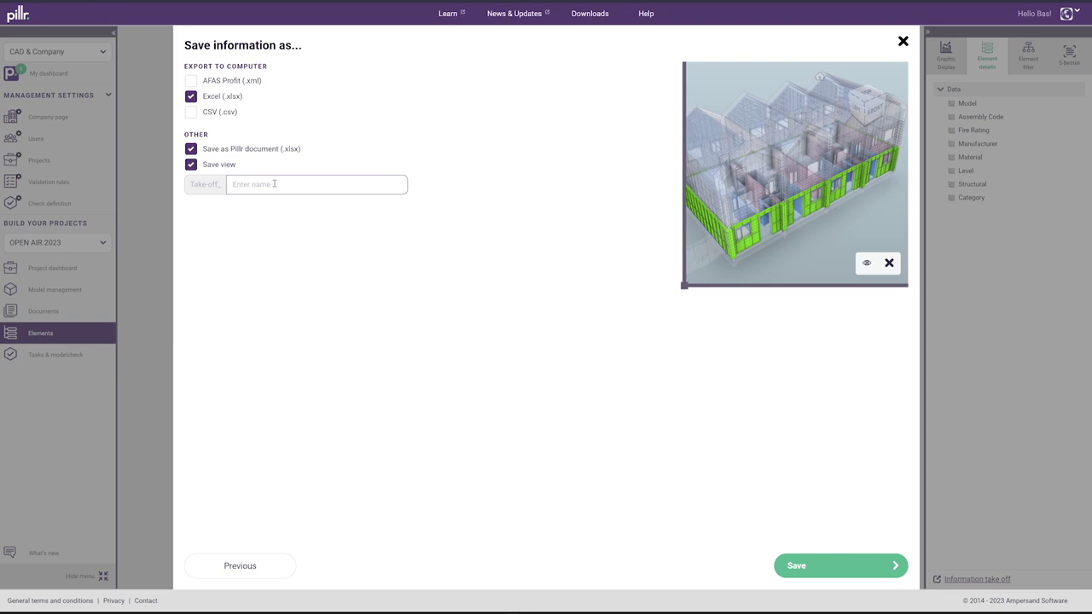
click(274, 184)
text(begane_grond_alle_wanden)
- Save the take-off to the computer as OPEN AIR 2023.xlsx and close the export dialog to return to the model
key(Return)
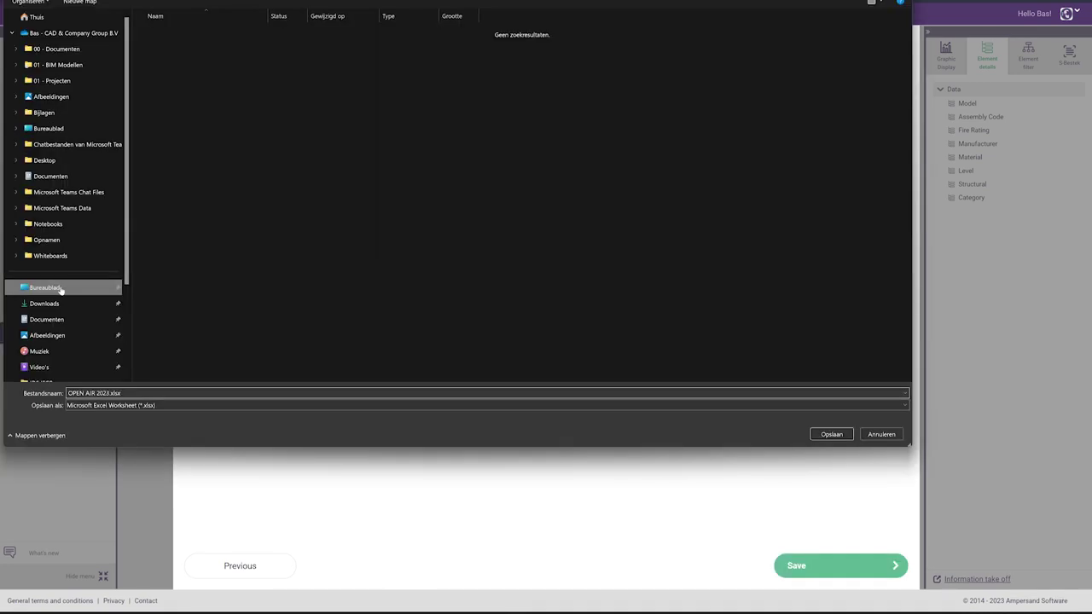
click(832, 435)
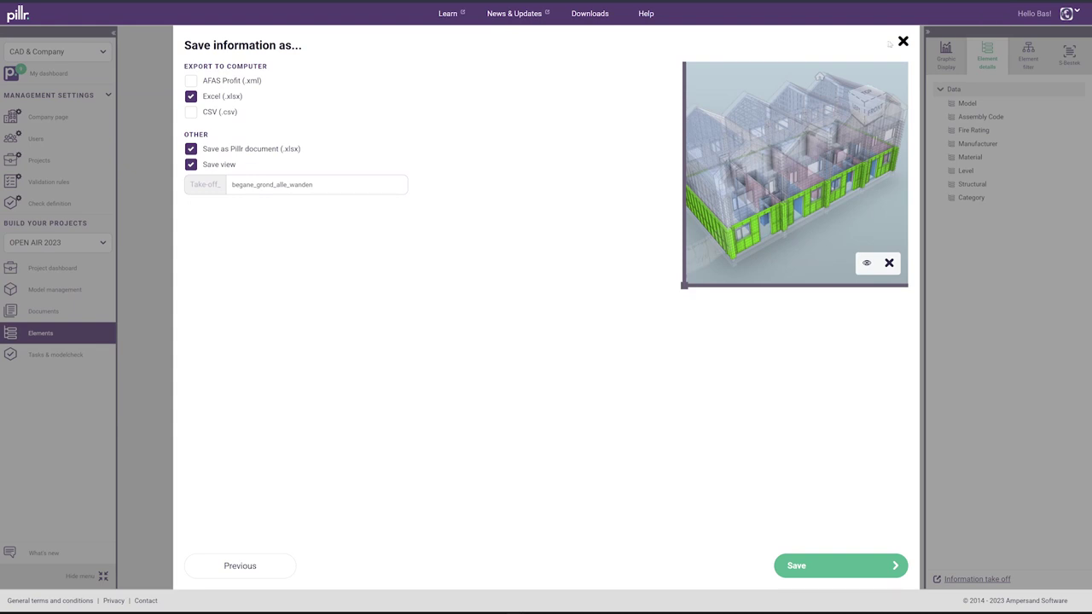
click(903, 41)
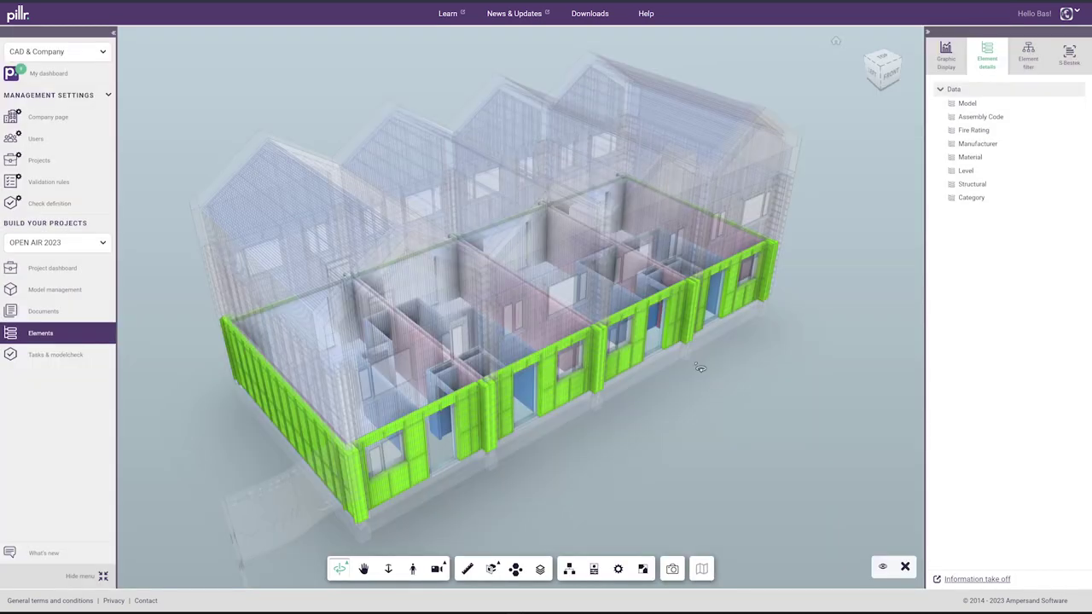